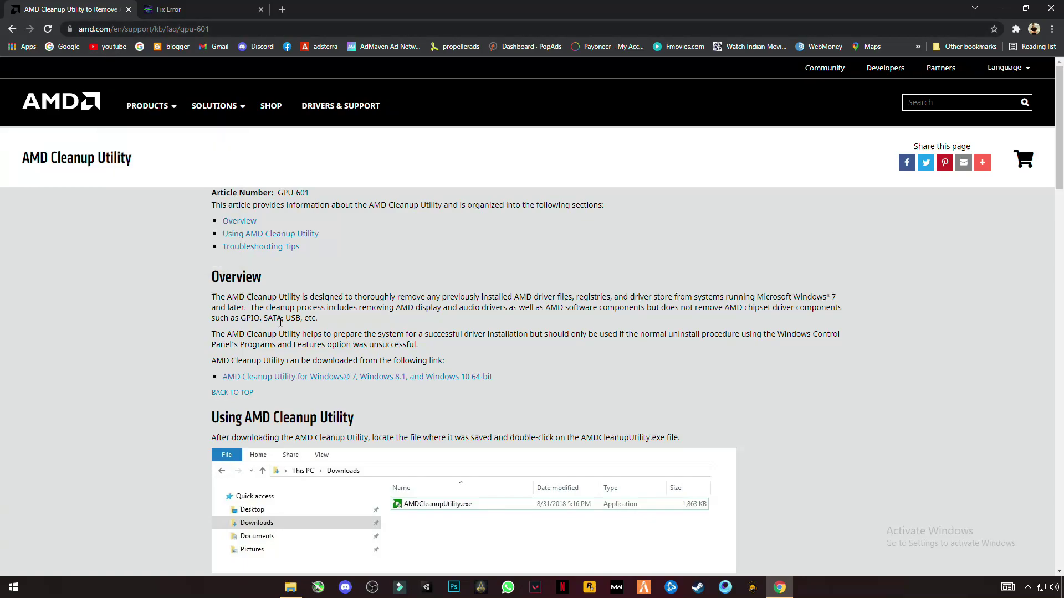
scroll(372, 340, "down", 3)
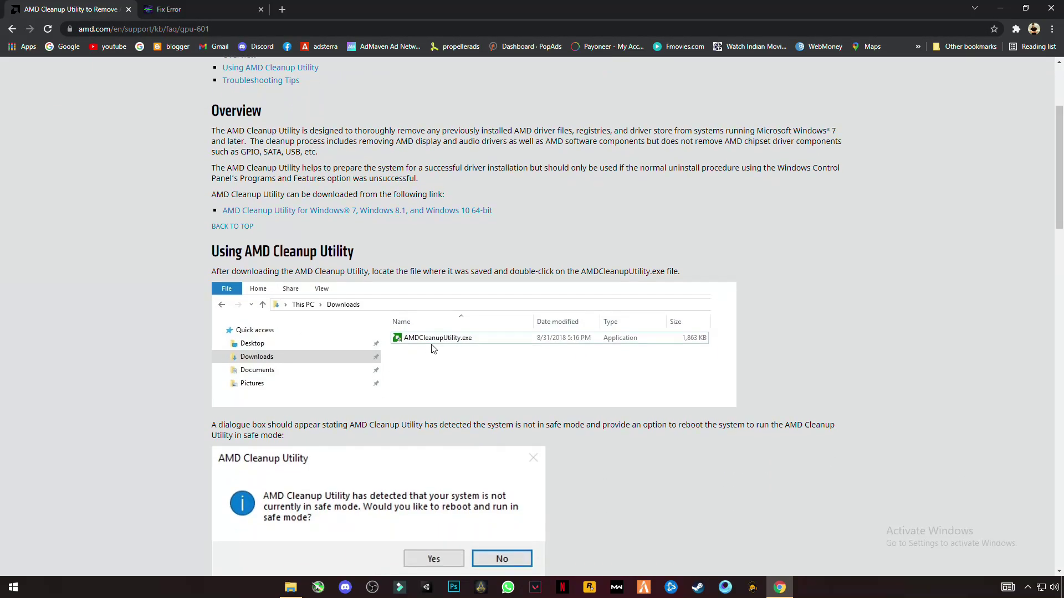
scroll(387, 205, "up", 1)
scroll(387, 203, "up", 2)
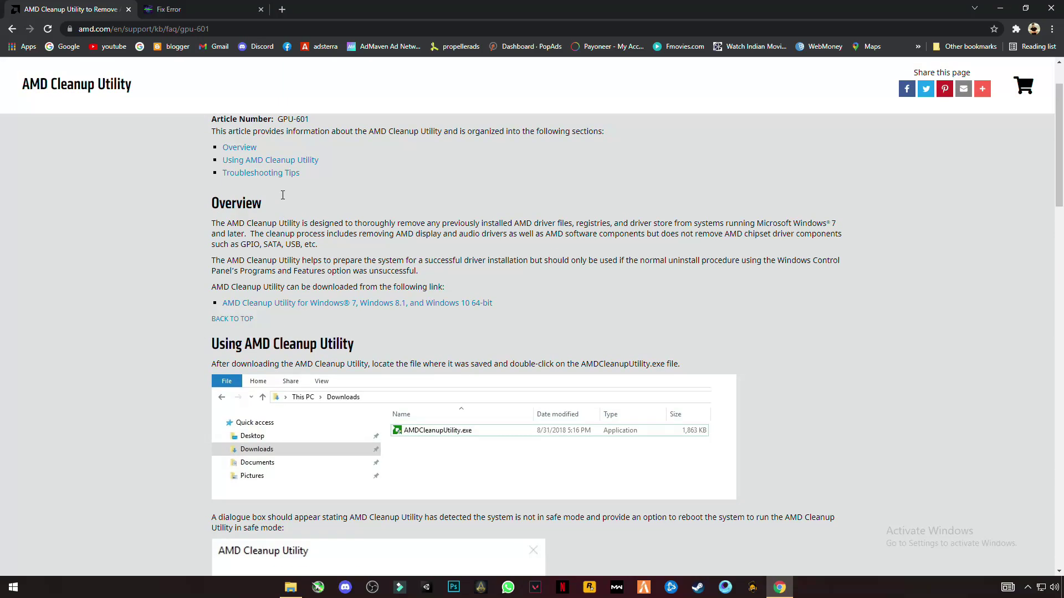
scroll(274, 382, "down", 2)
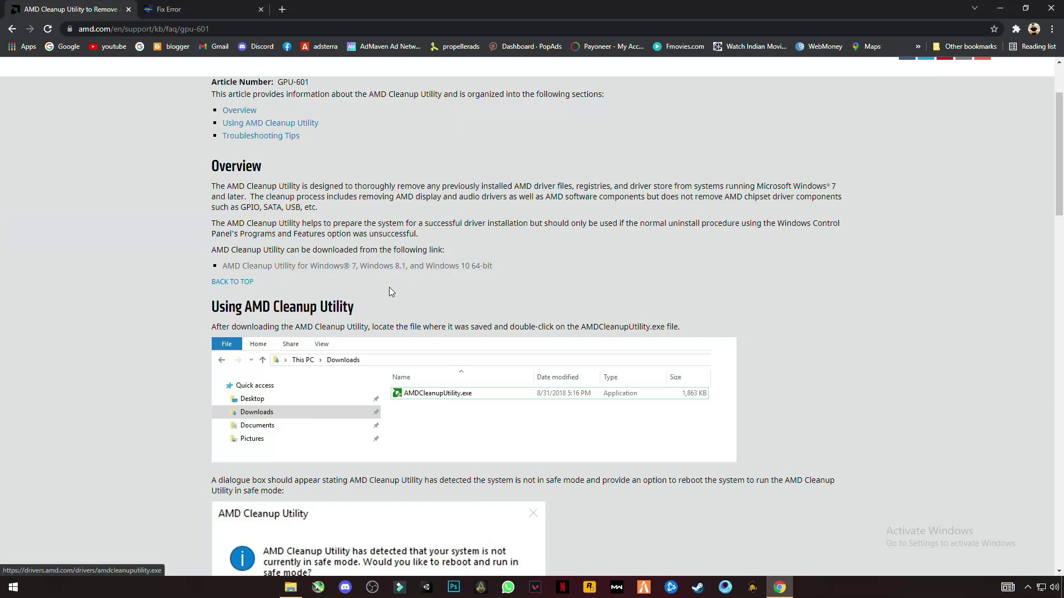
scroll(443, 388, "down", 2)
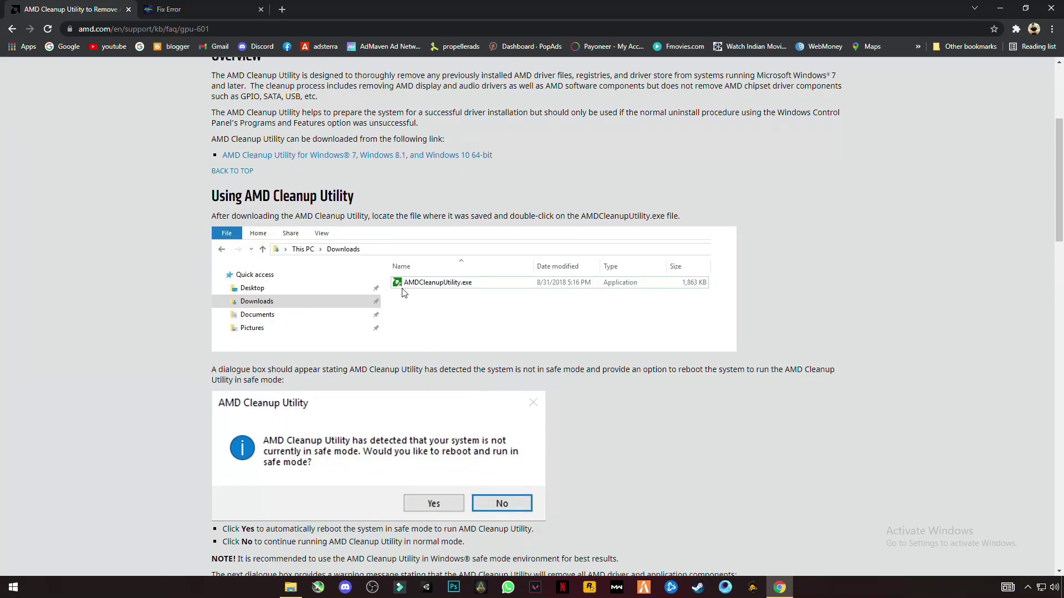
scroll(476, 294, "down", 2)
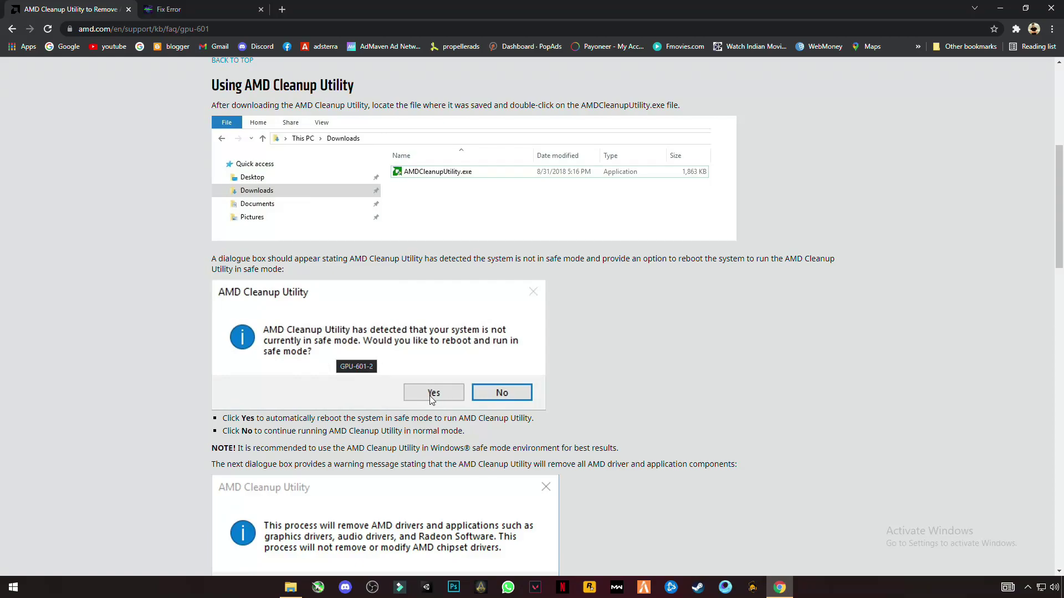
scroll(442, 392, "down", 3)
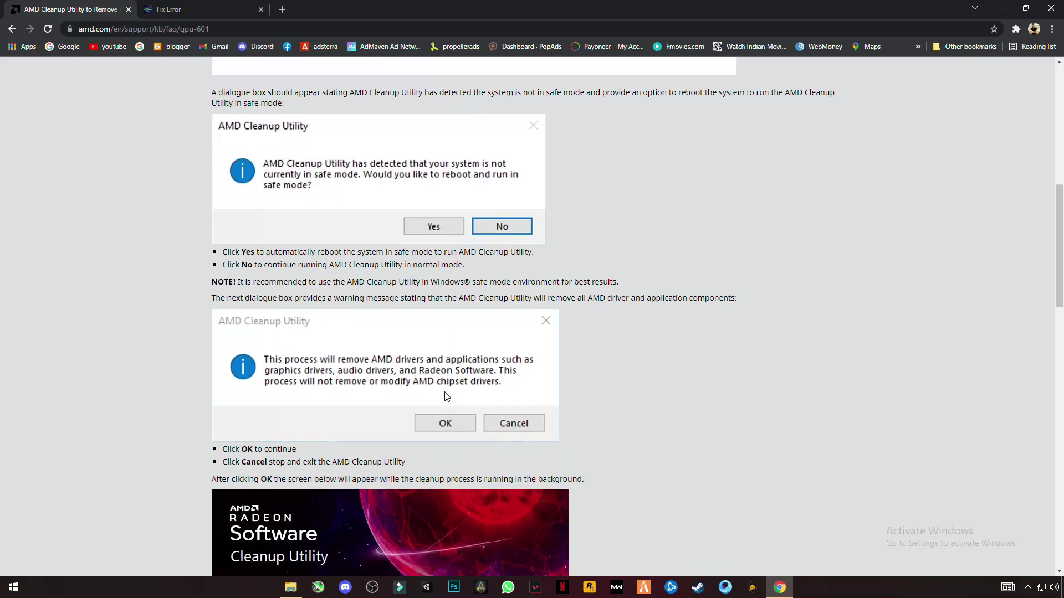
scroll(445, 420, "down", 3)
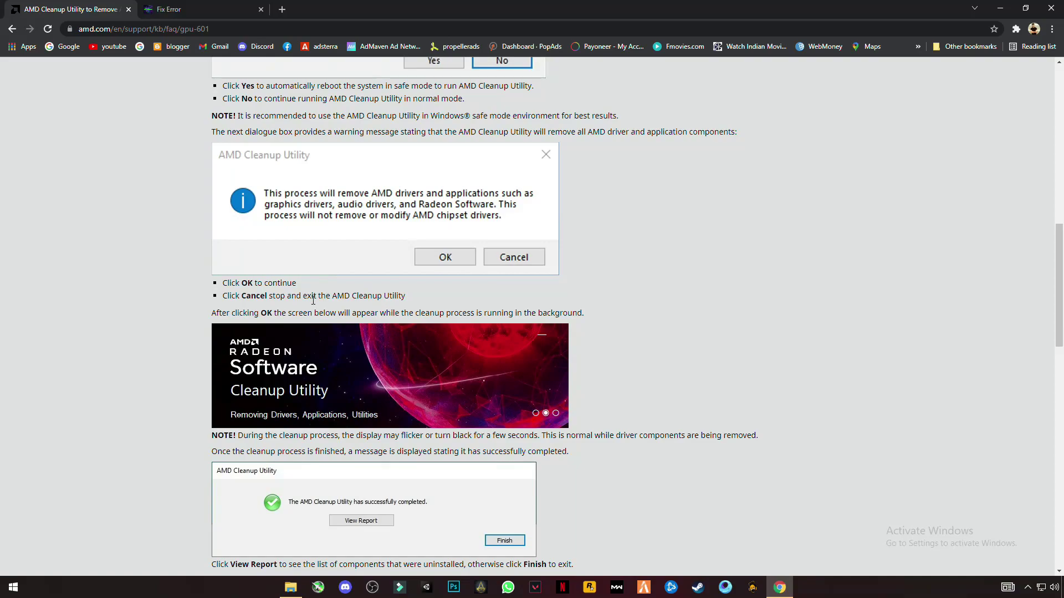
scroll(321, 219, "down", 2)
scroll(320, 220, "up", 1)
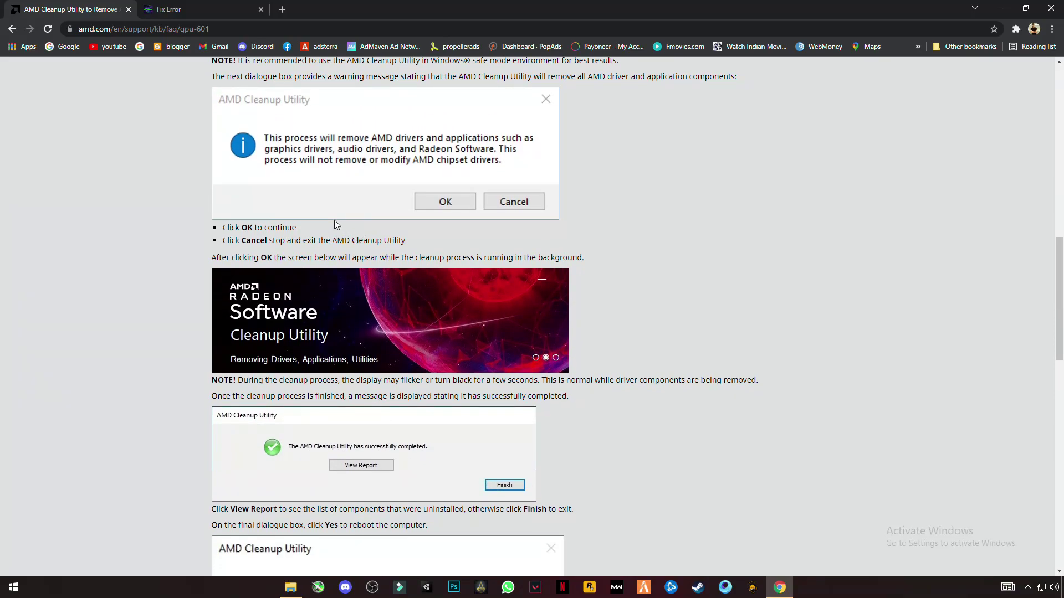
scroll(334, 220, "down", 3)
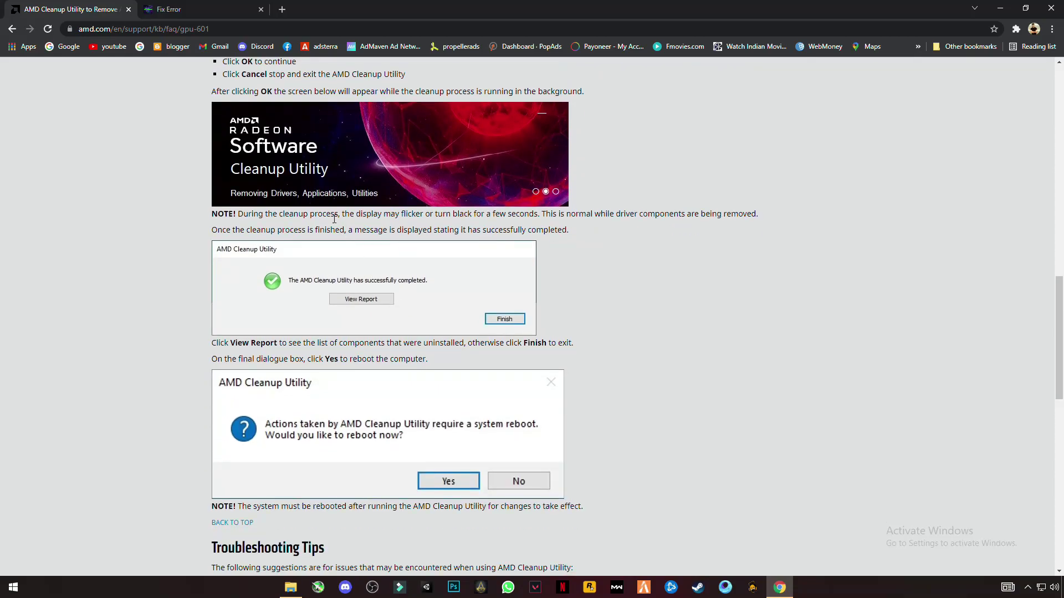
scroll(334, 220, "up", 1)
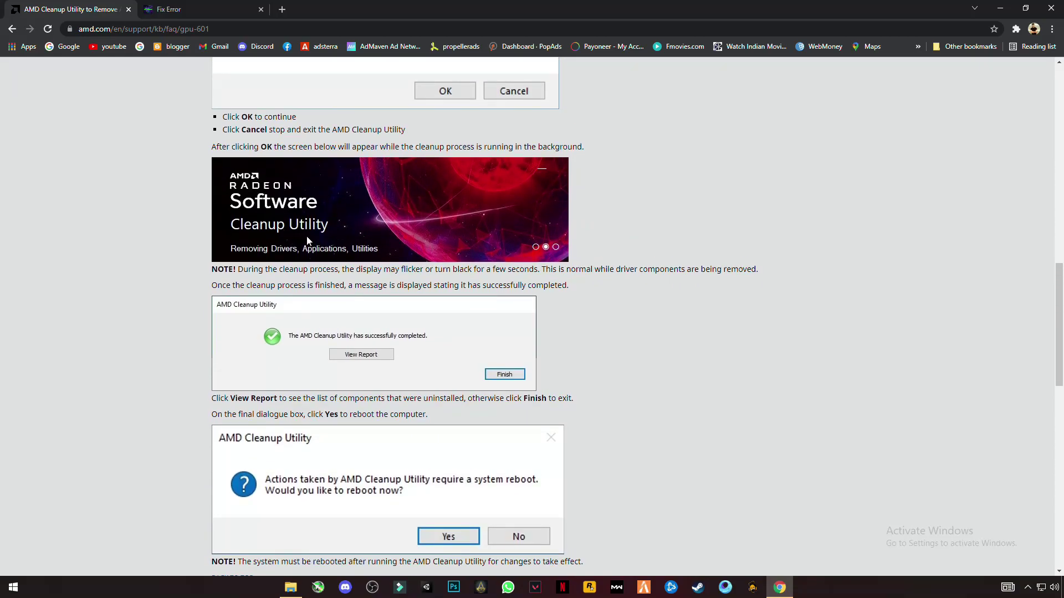
scroll(431, 347, "down", 1)
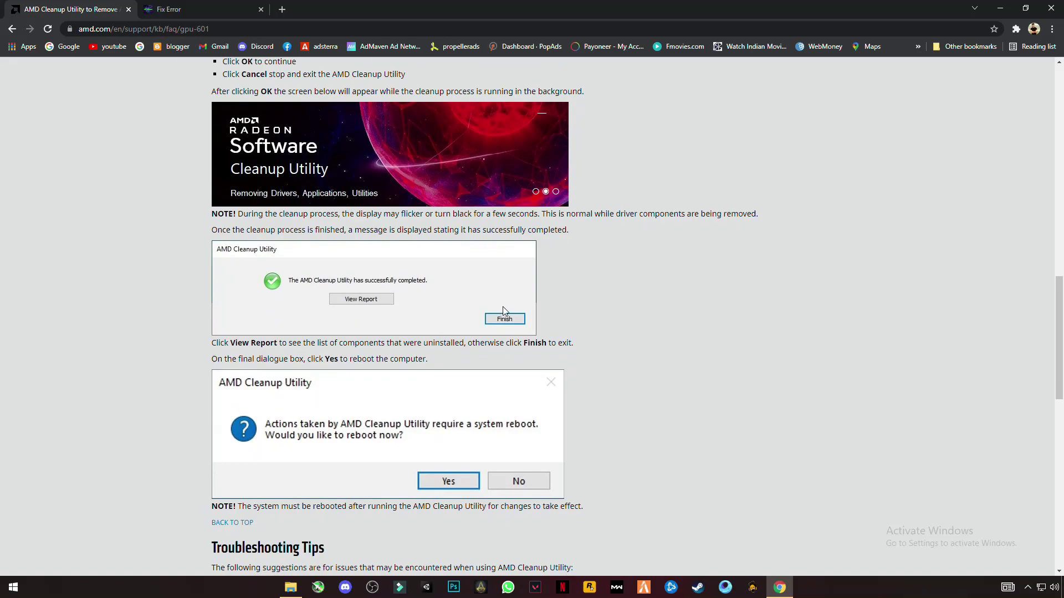
scroll(514, 324, "down", 1)
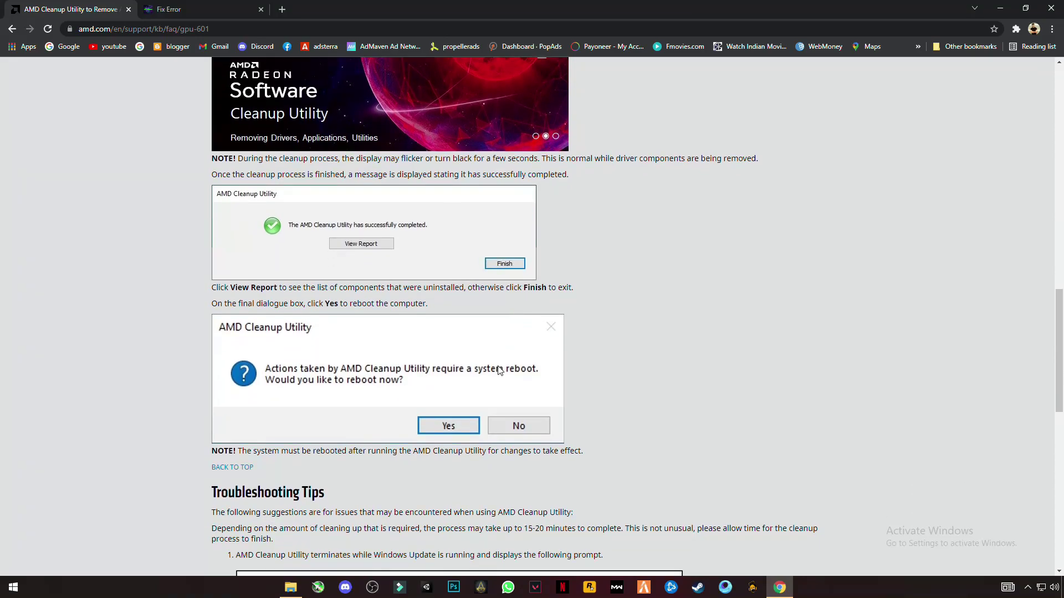
scroll(455, 432, "down", 2)
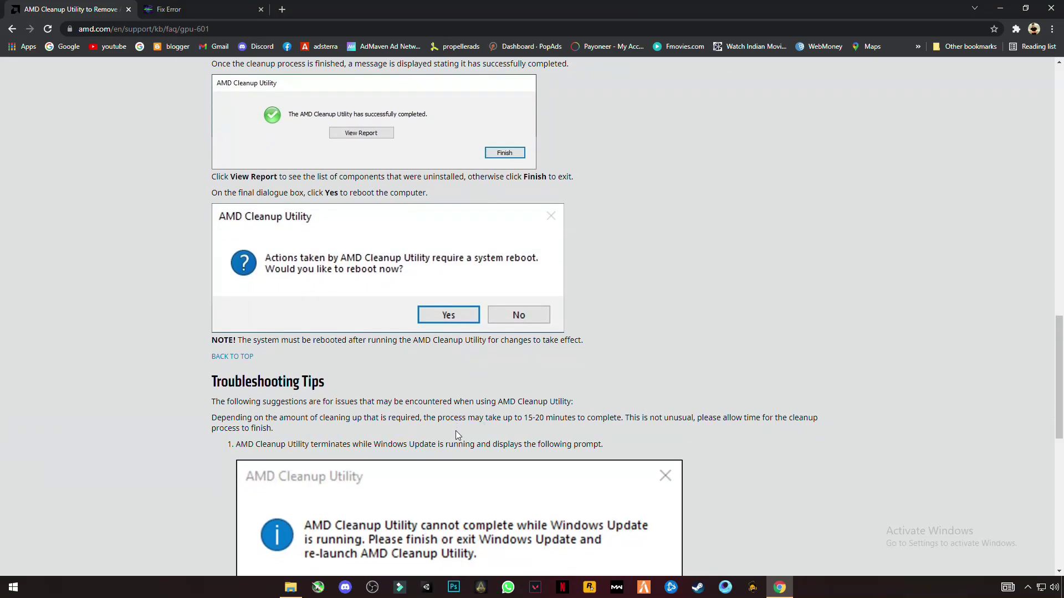
scroll(474, 436, "down", 1)
scroll(477, 440, "down", 1)
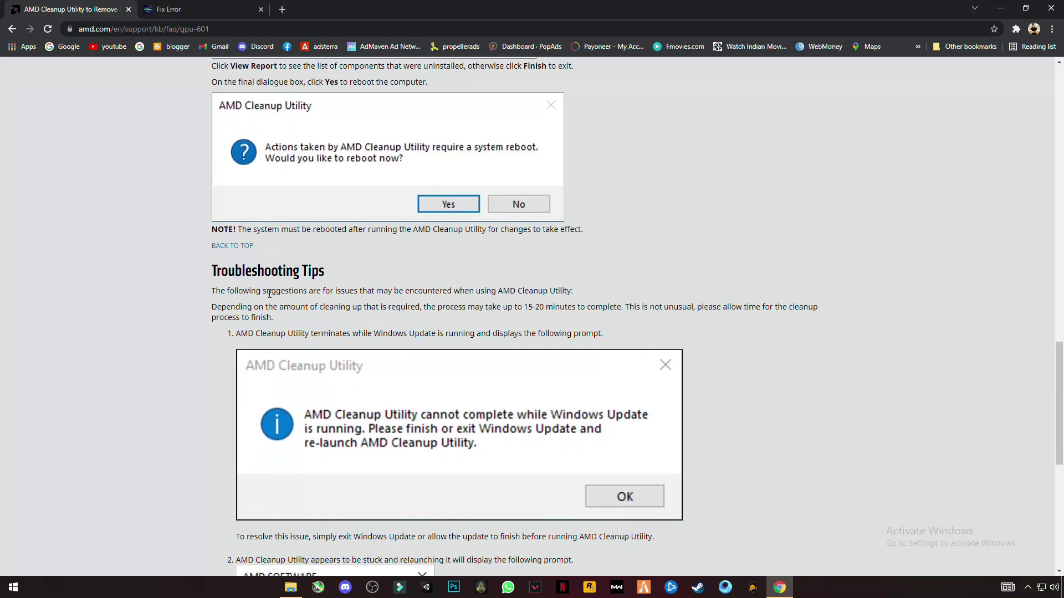
scroll(466, 113, "up", 4)
scroll(466, 113, "up", 4)
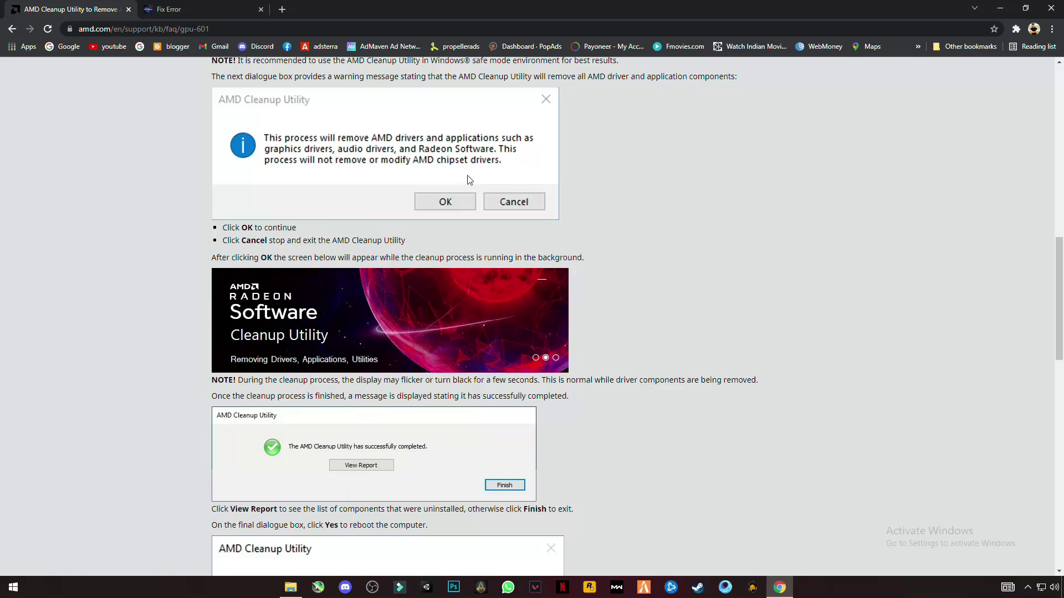
scroll(469, 179, "up", 15)
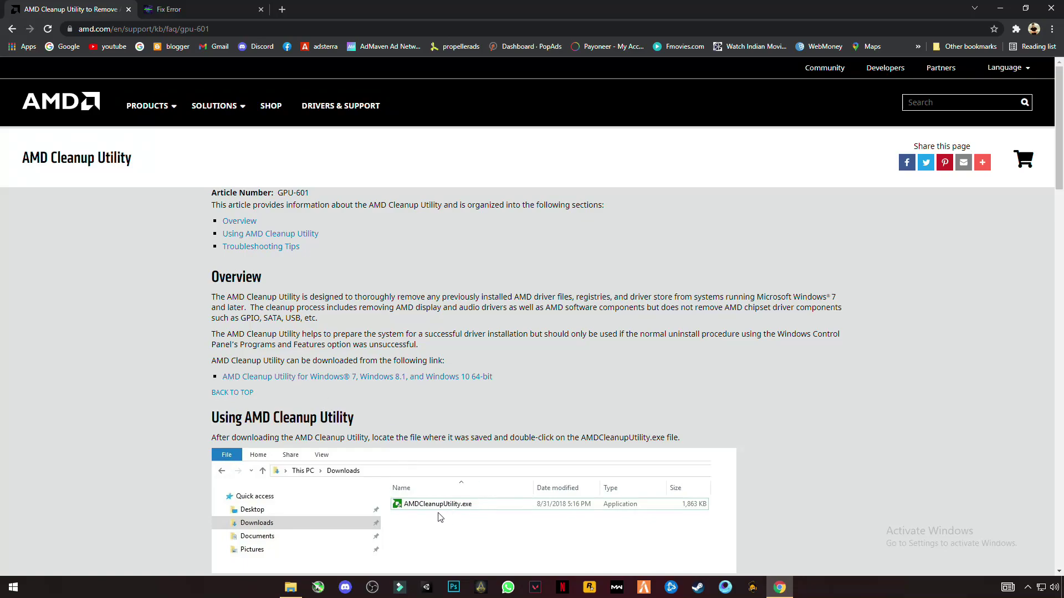
- Switch to the Fix Error tab showing the Adrenalin 2020 Edition 21.5.1 download page
left_click(226, 7)
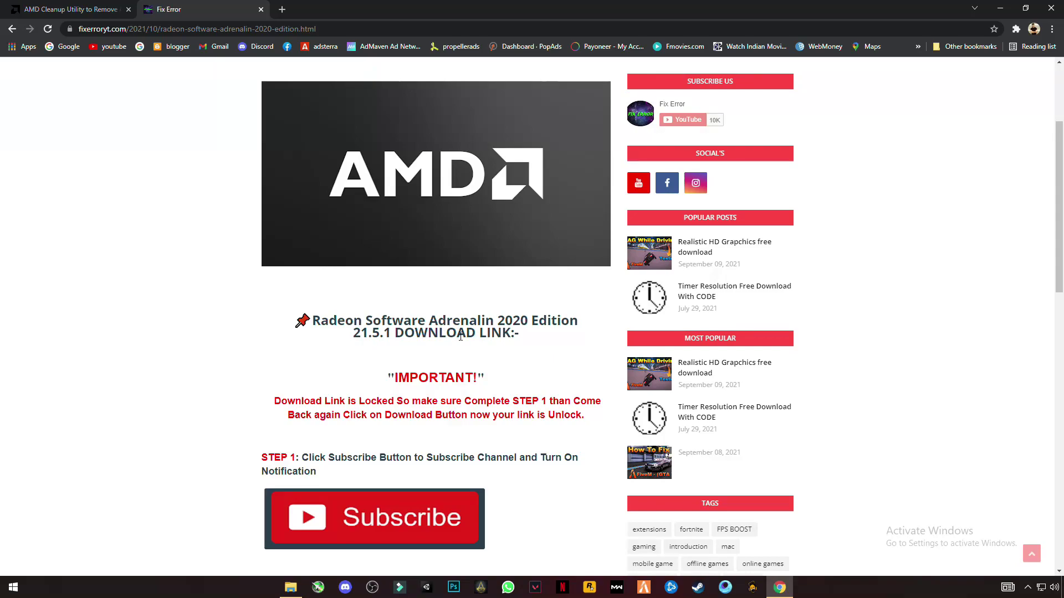
scroll(567, 447, "down", 3)
scroll(567, 448, "up", 3)
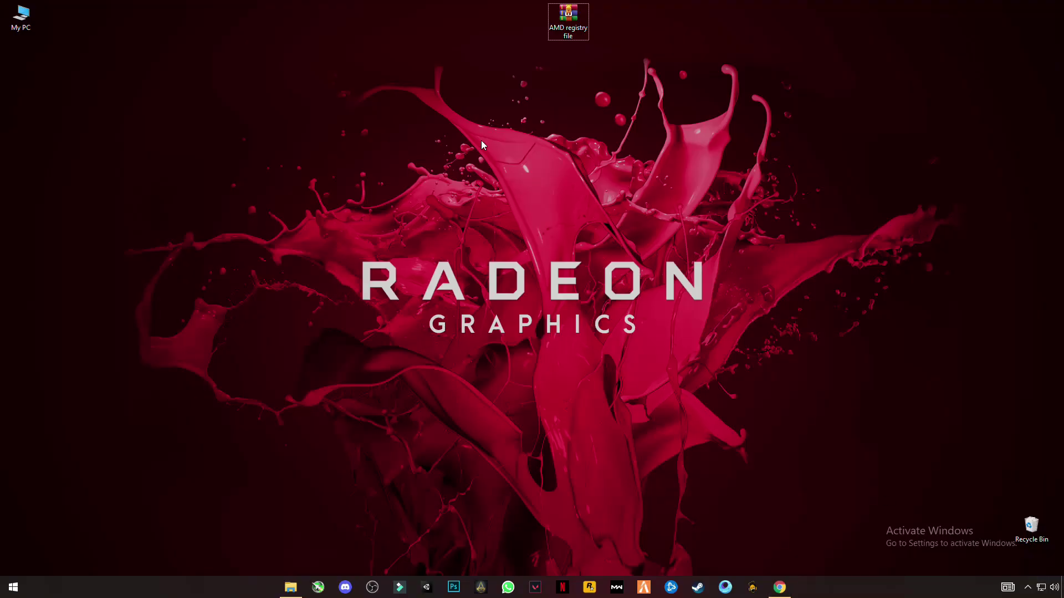
- Launch AMD Radeon Software from the desktop, confirm version 21.5.1 on System, then return to Chrome
right_click(481, 141)
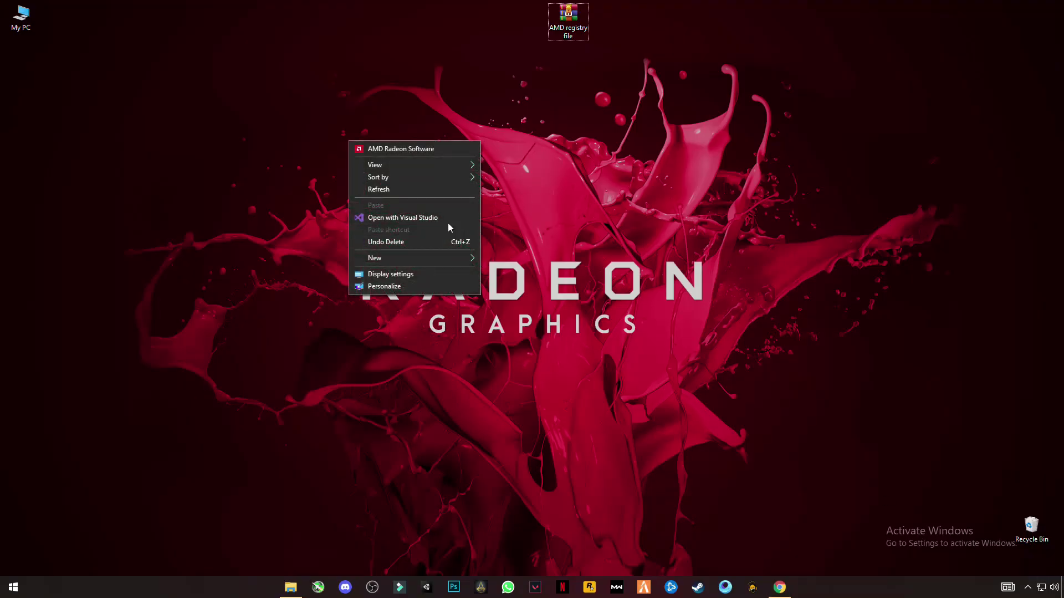
left_click(416, 150)
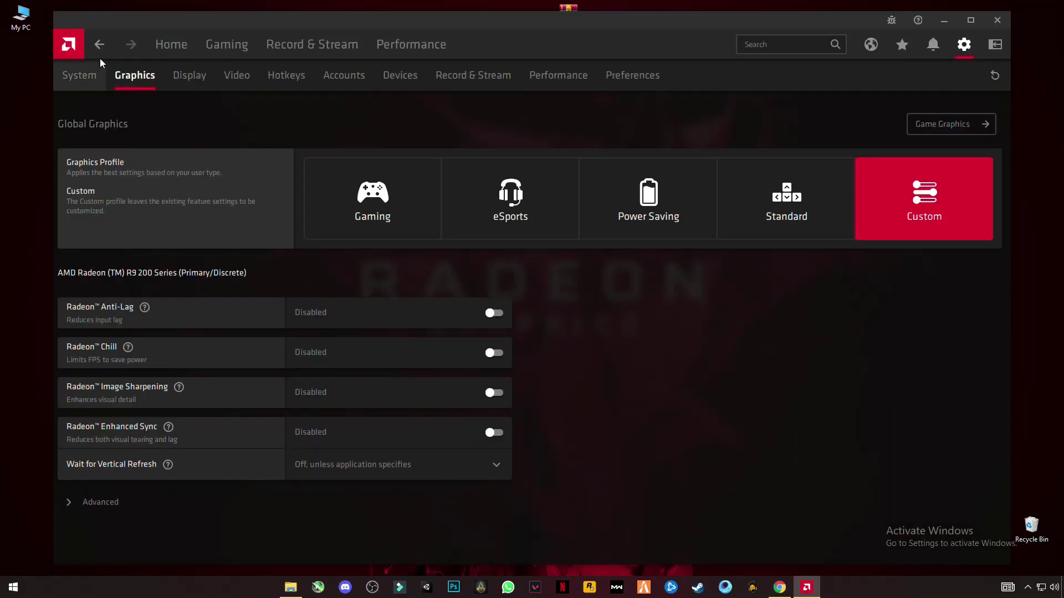
left_click(92, 71)
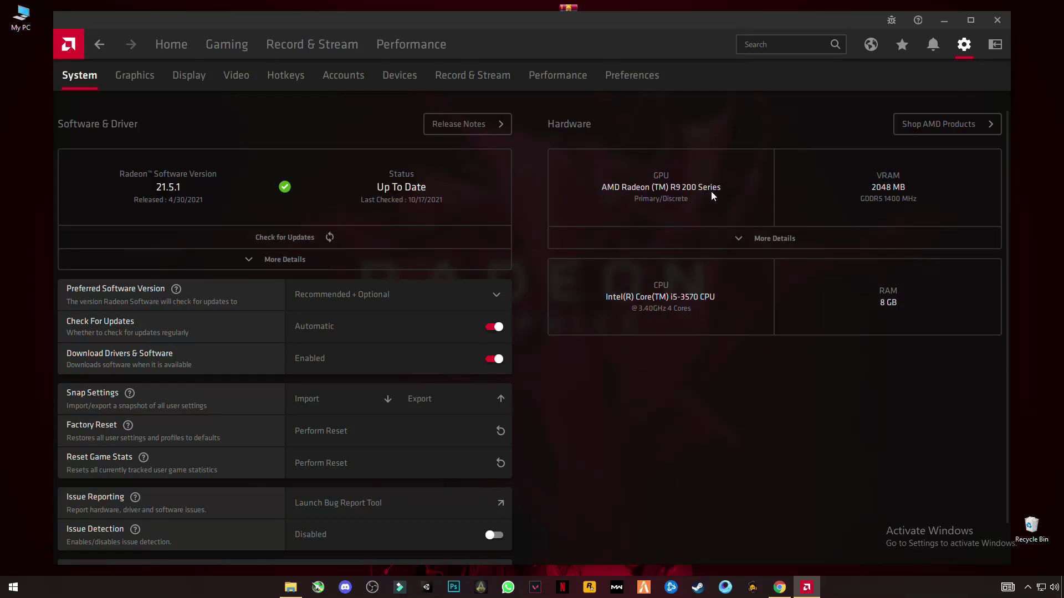
left_click(945, 20)
left_click(780, 587)
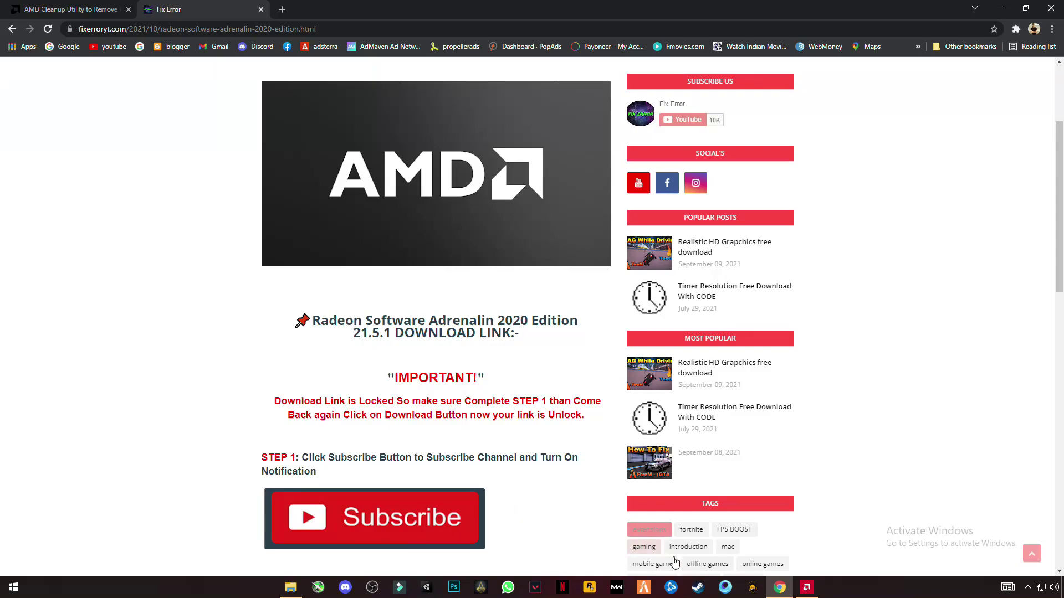
- Look over the 21.5.1 download page, then close Chrome to reveal the desktop
scroll(582, 476, "down", 1)
scroll(583, 475, "down", 4)
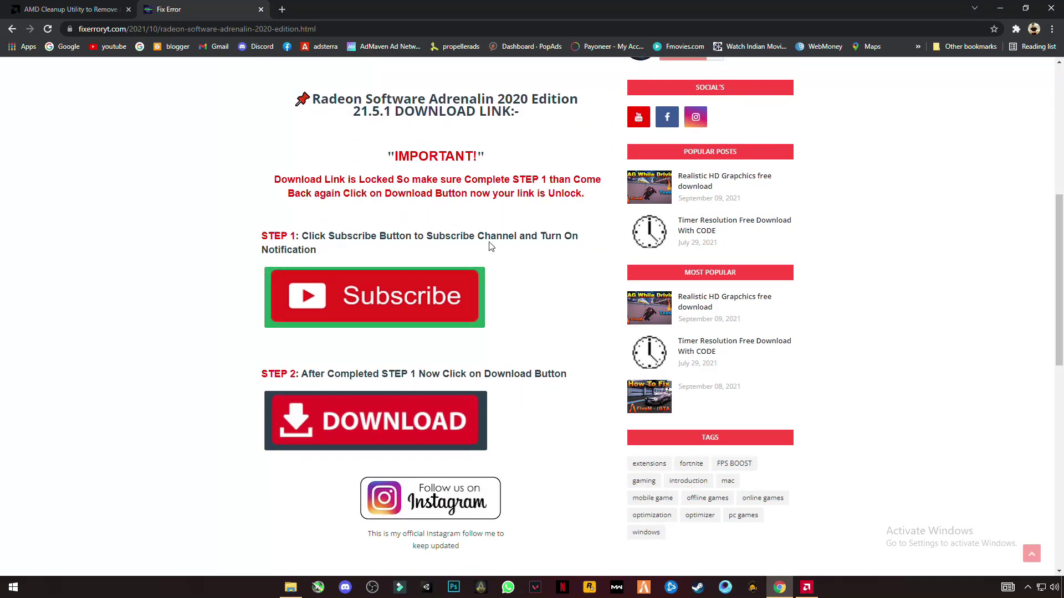
scroll(468, 290, "up", 4)
scroll(394, 416, "down", 3)
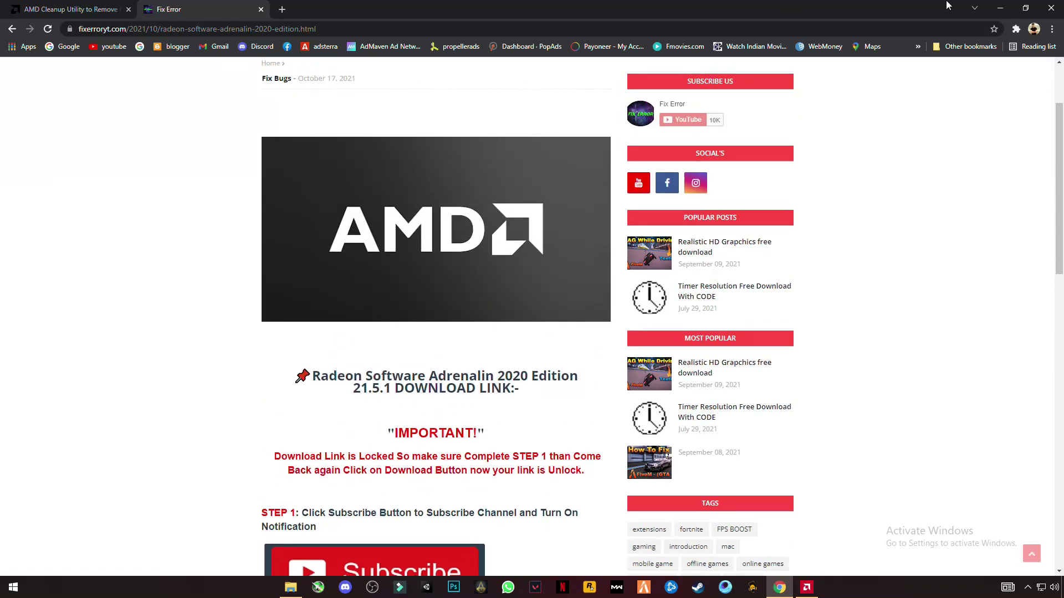
left_click(1060, 5)
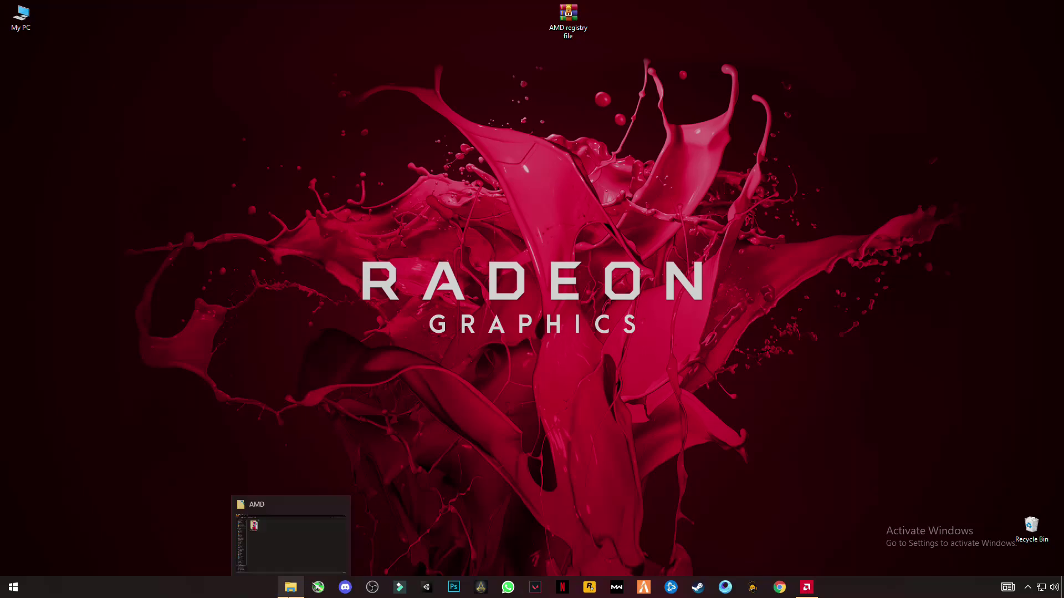
- Open the AMD folder window and enter the AMD_Radeon_Installer_21.5.1 folder
left_click(289, 590)
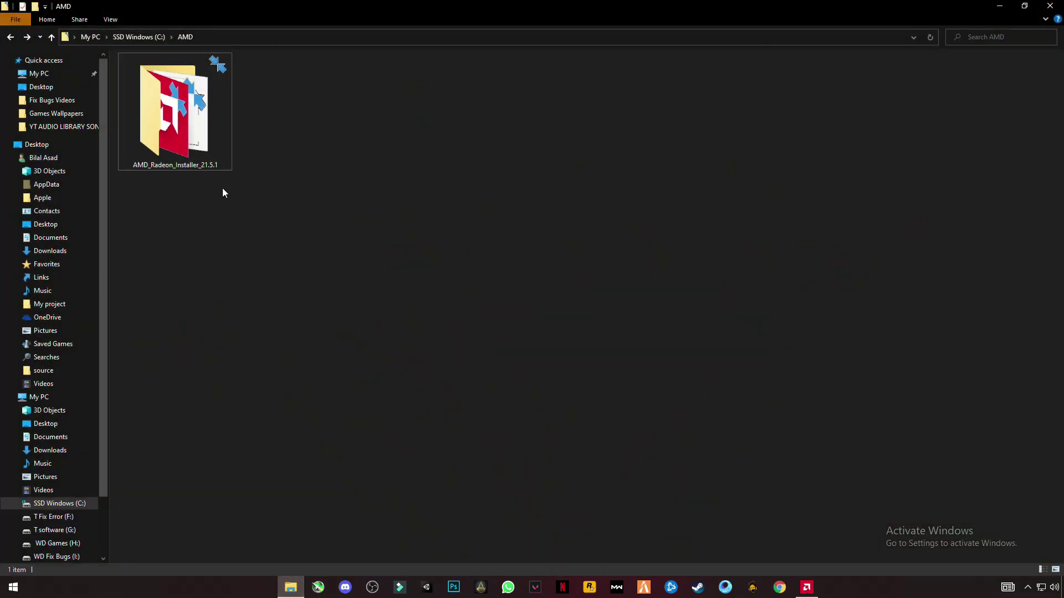
double_click(194, 156)
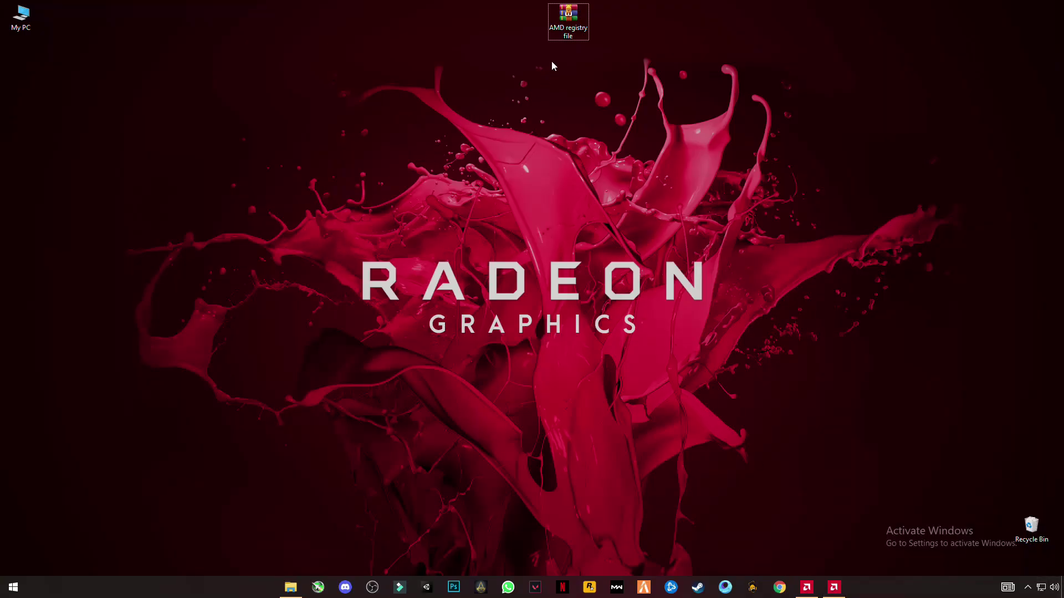
- Extract the 'AMD registry file' archive onto the desktop with Extract Here
left_click_drag(636, 1, 389, 84)
left_click(556, 80)
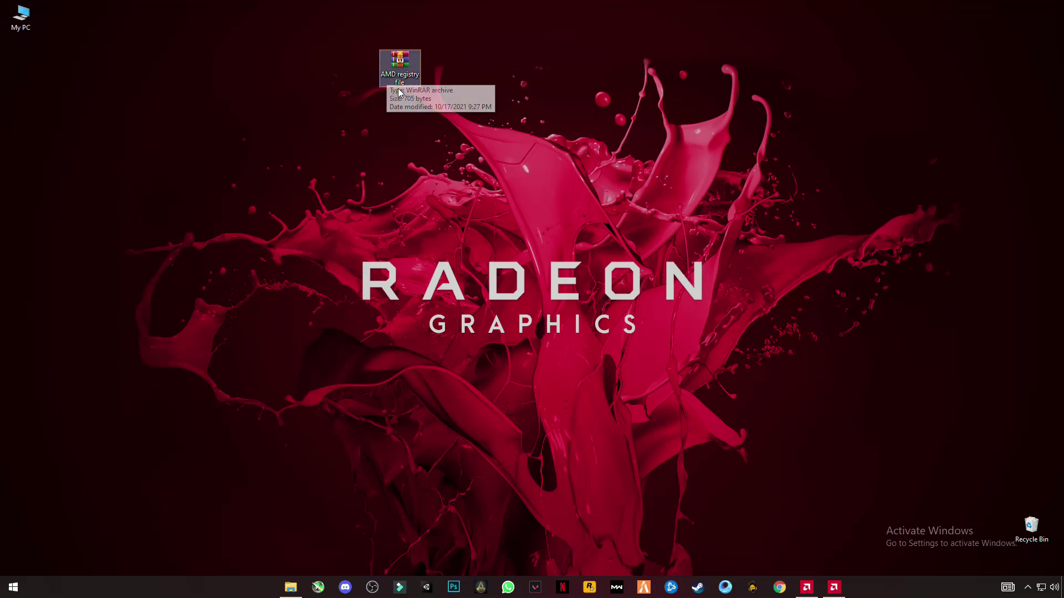
right_click(402, 73)
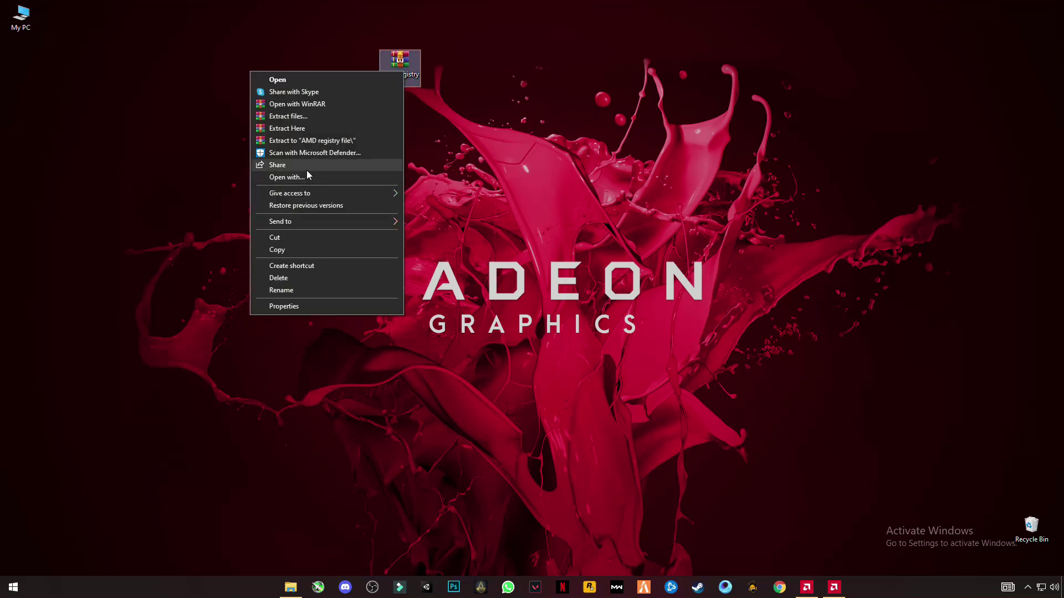
left_click(284, 129)
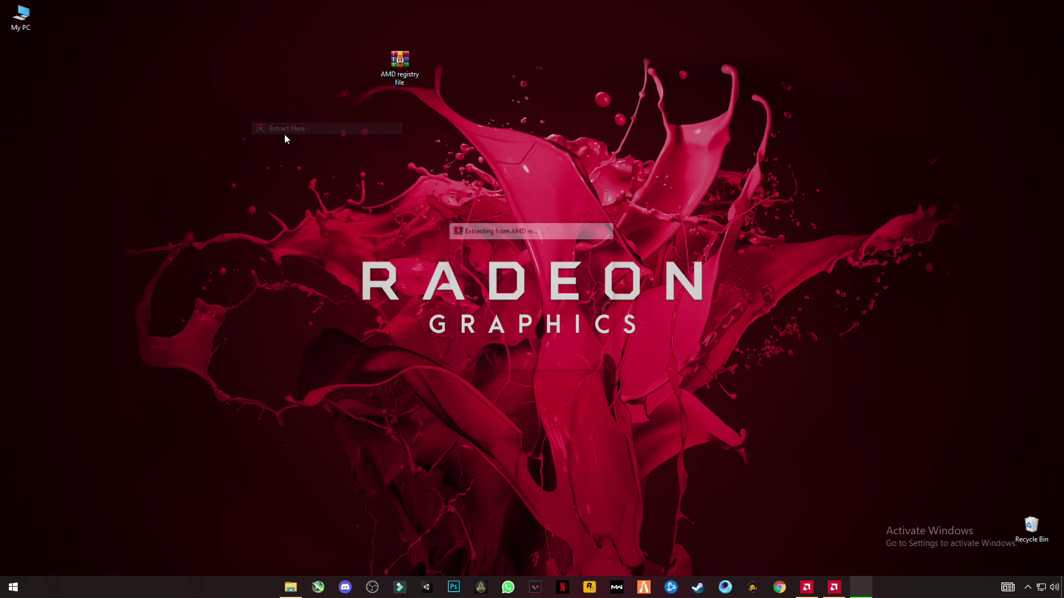
left_click_drag(406, 71, 568, 22)
- Open the extracted AMD registry file folder and read the Read First note
double_click(21, 65)
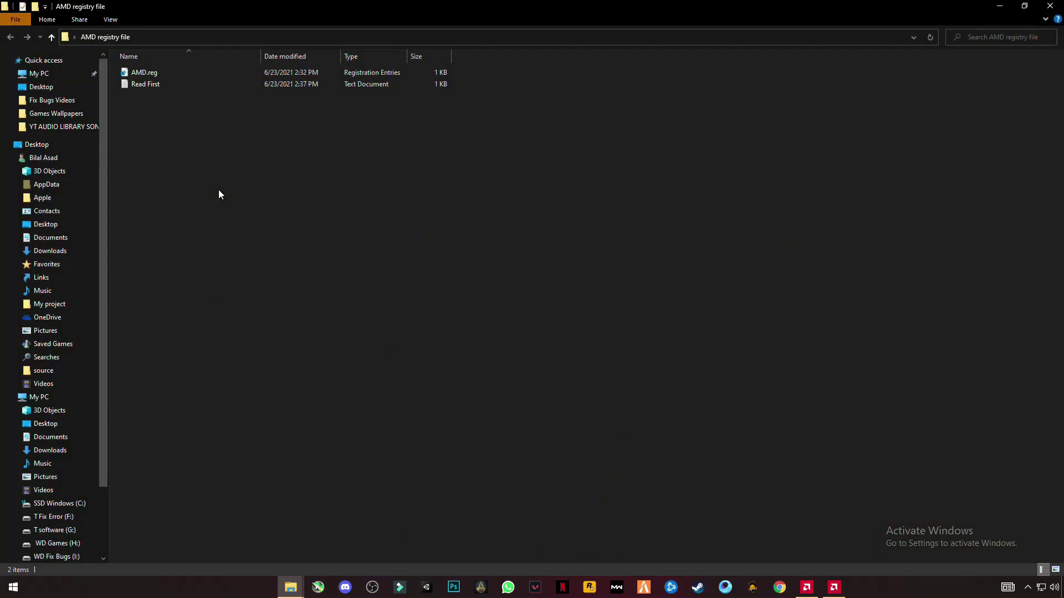
double_click(148, 86)
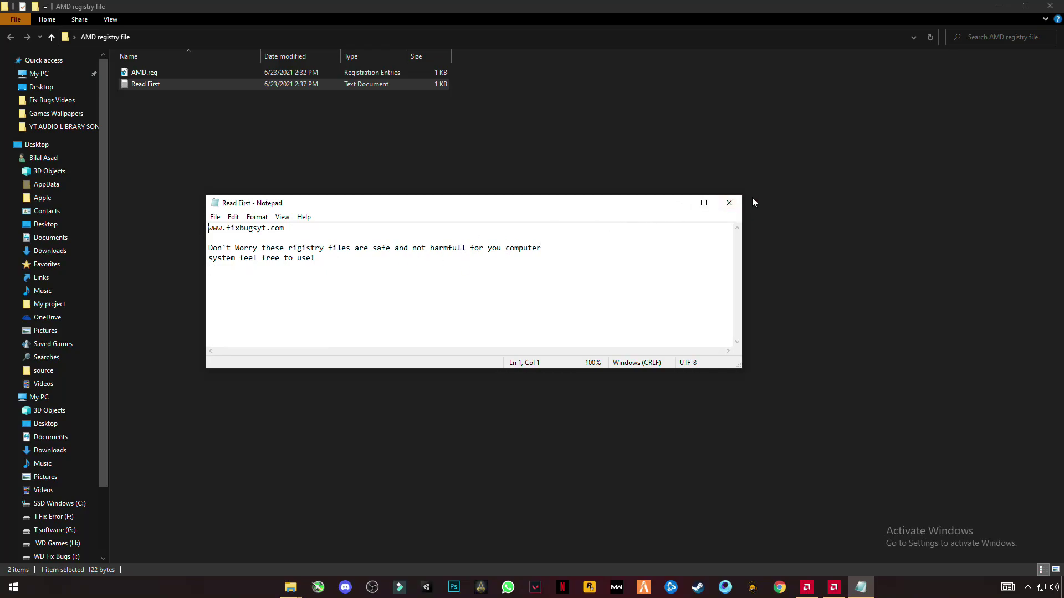
left_click(729, 203)
- Merge AMD.reg into the registry, approving the UAC and confirmation prompts
left_click(142, 114)
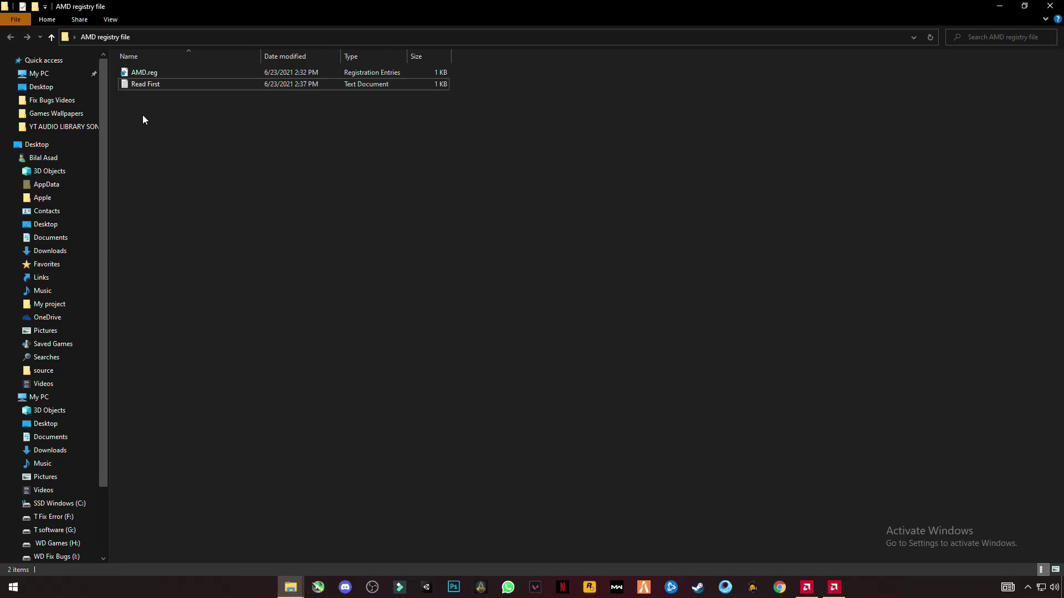
double_click(138, 74)
left_click(475, 364)
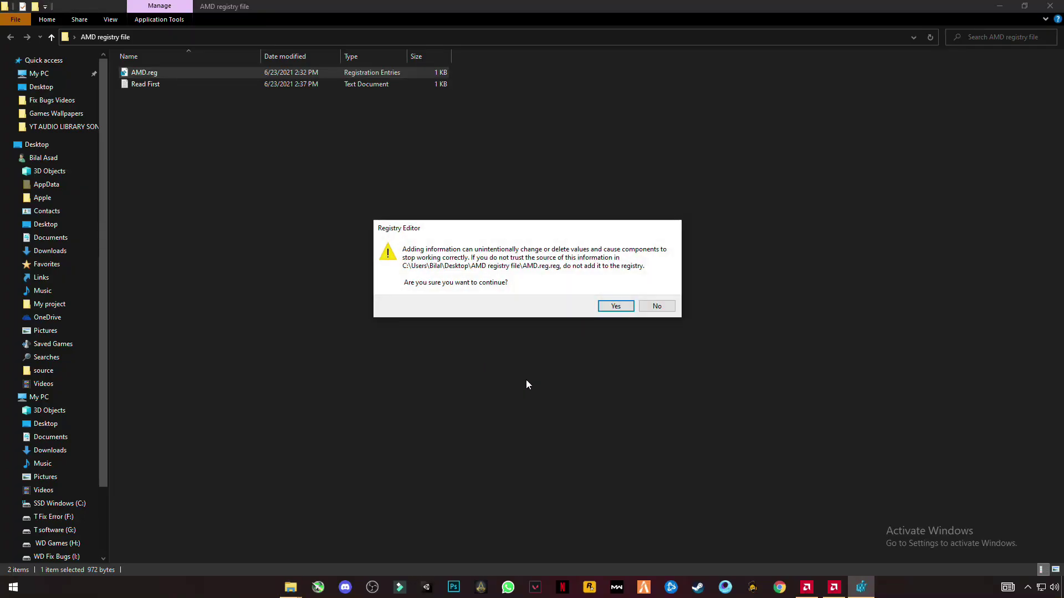
left_click(614, 305)
left_click(647, 298)
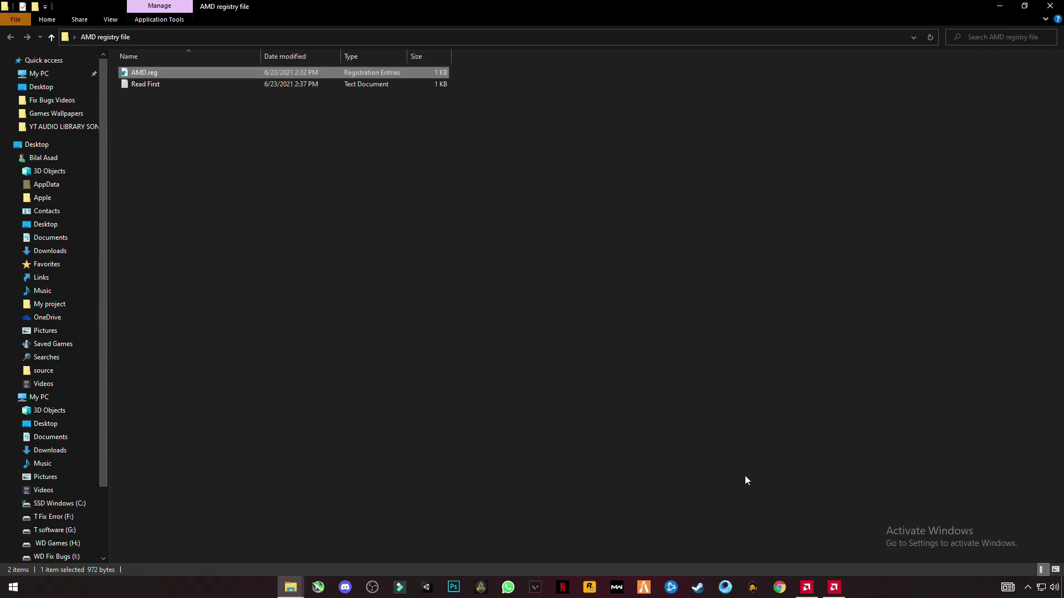
- In the installer pick Full Install, enable Factory Reset, untick Keep user settings, then cancel and quit
left_click(1050, 6)
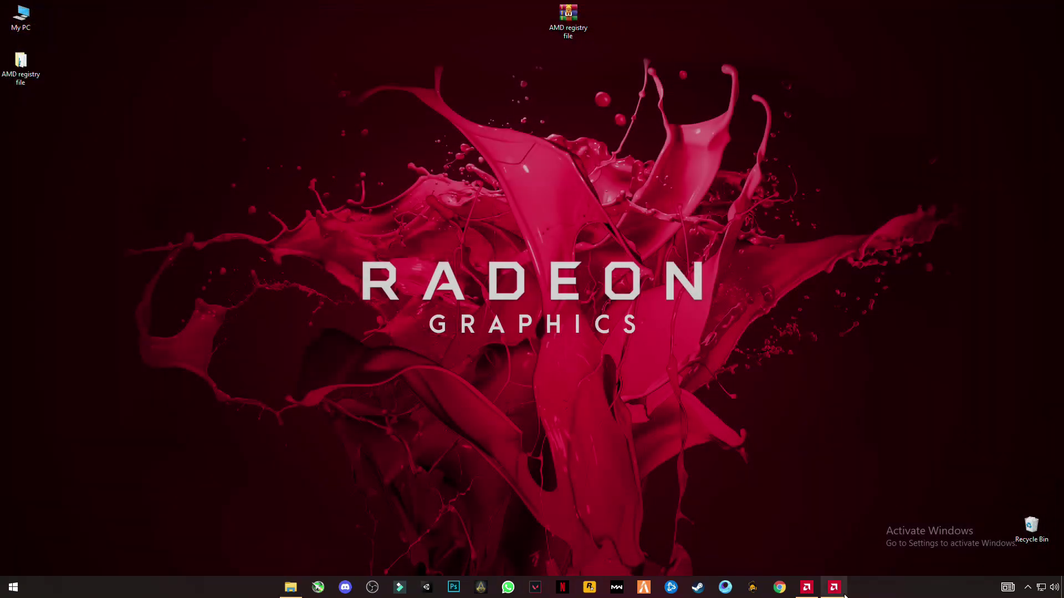
left_click(833, 587)
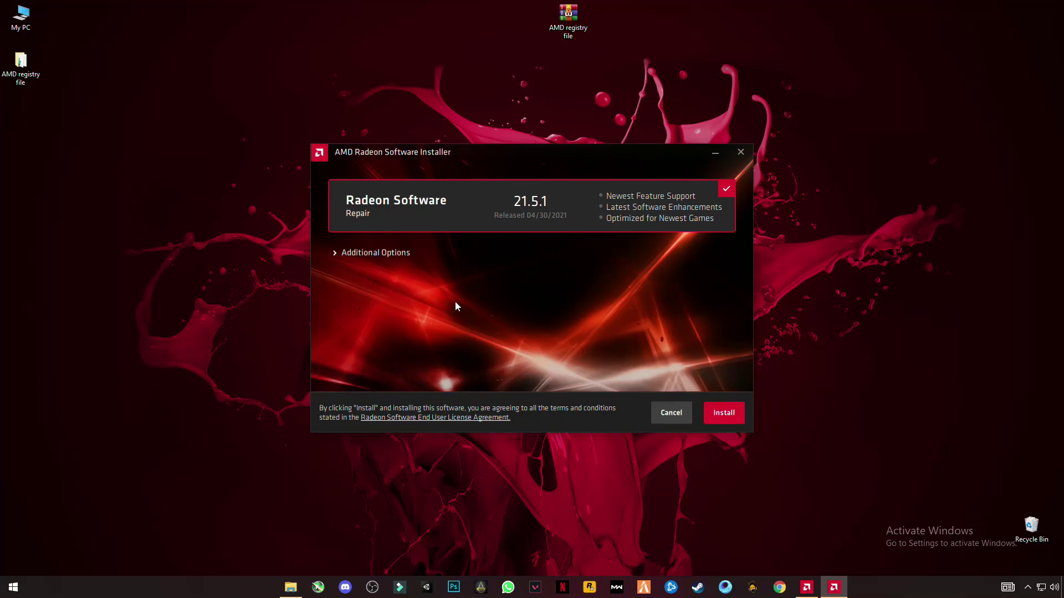
left_click(377, 253)
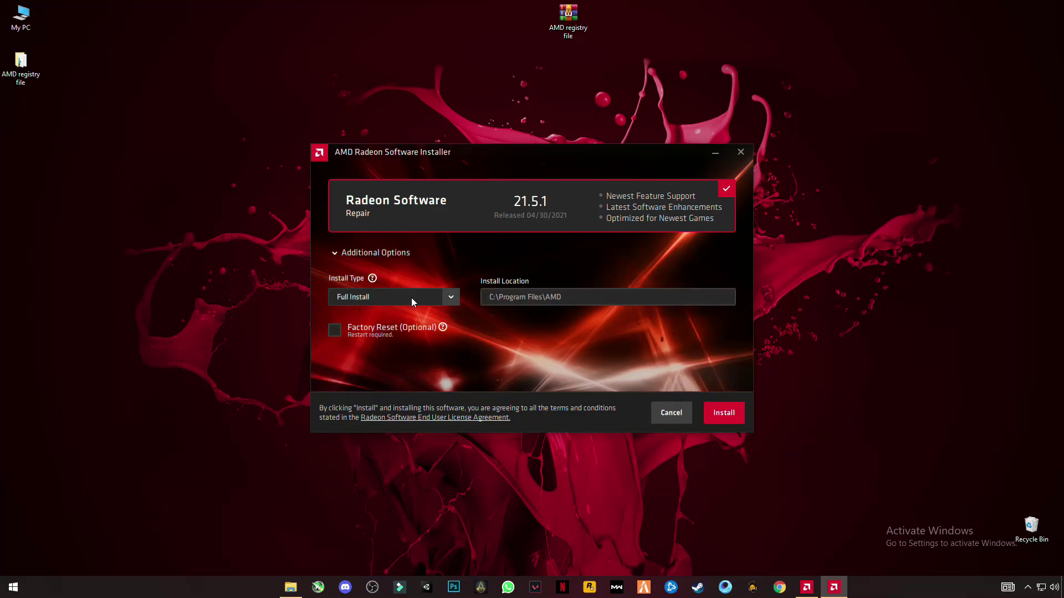
left_click(450, 295)
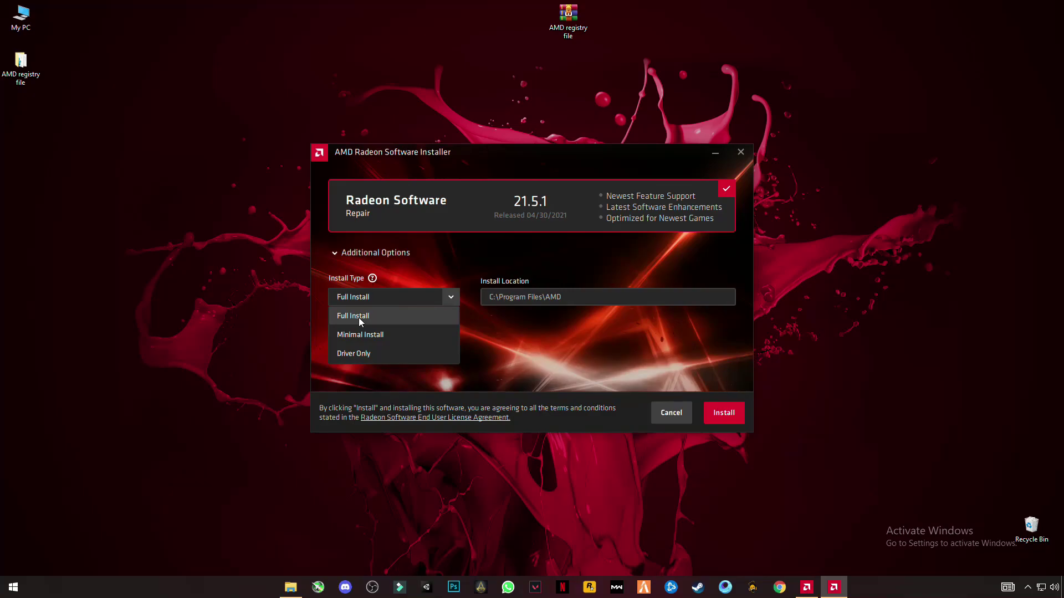
left_click(358, 318)
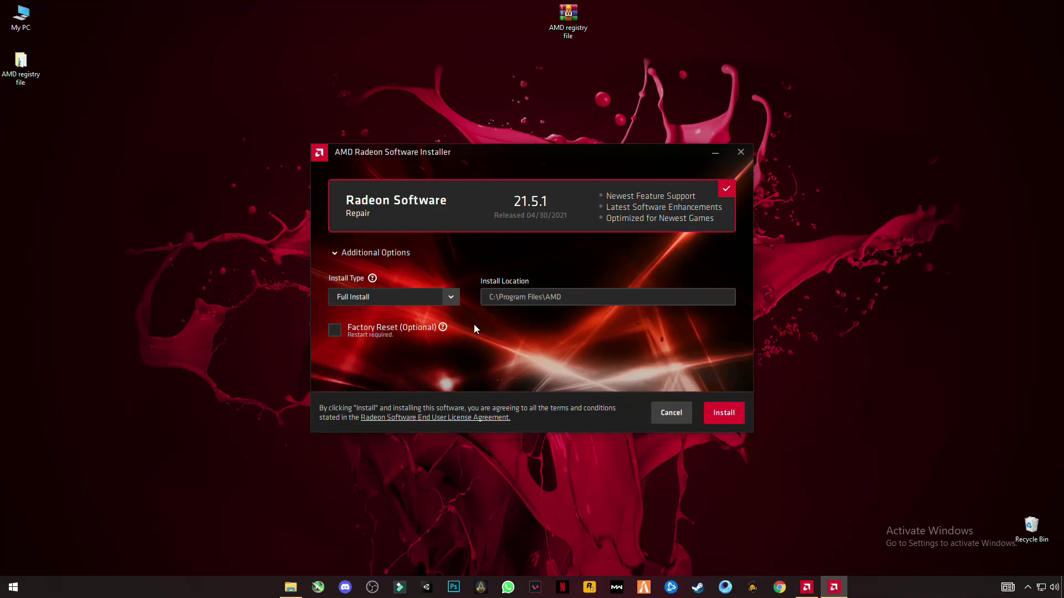
left_click(336, 331)
left_click(487, 331)
left_click(679, 414)
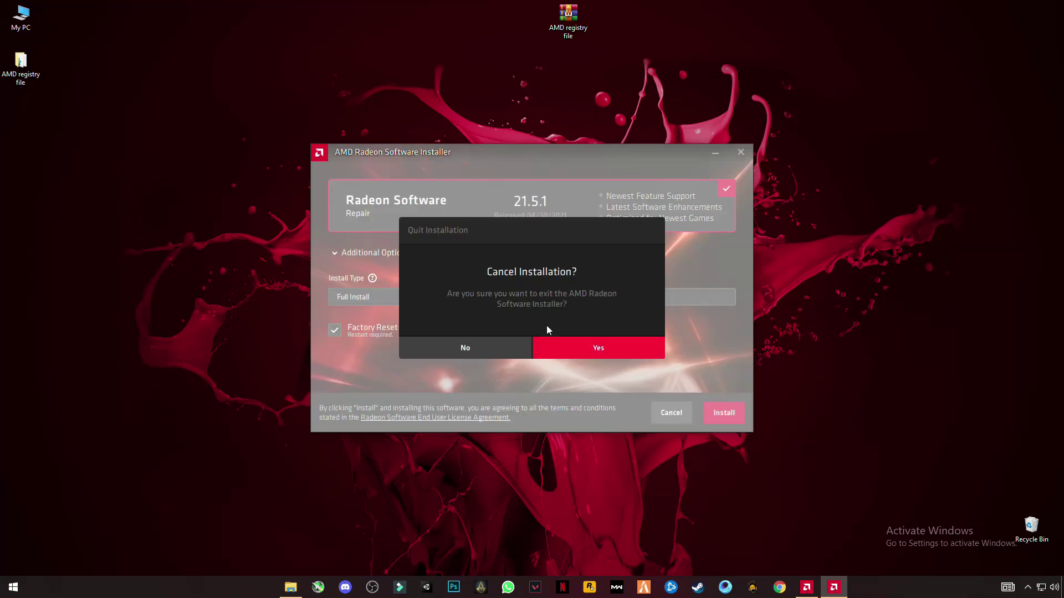
left_click(543, 347)
- Launch AMD Radeon Software from the desktop and view its Record & Stream page
right_click(300, 156)
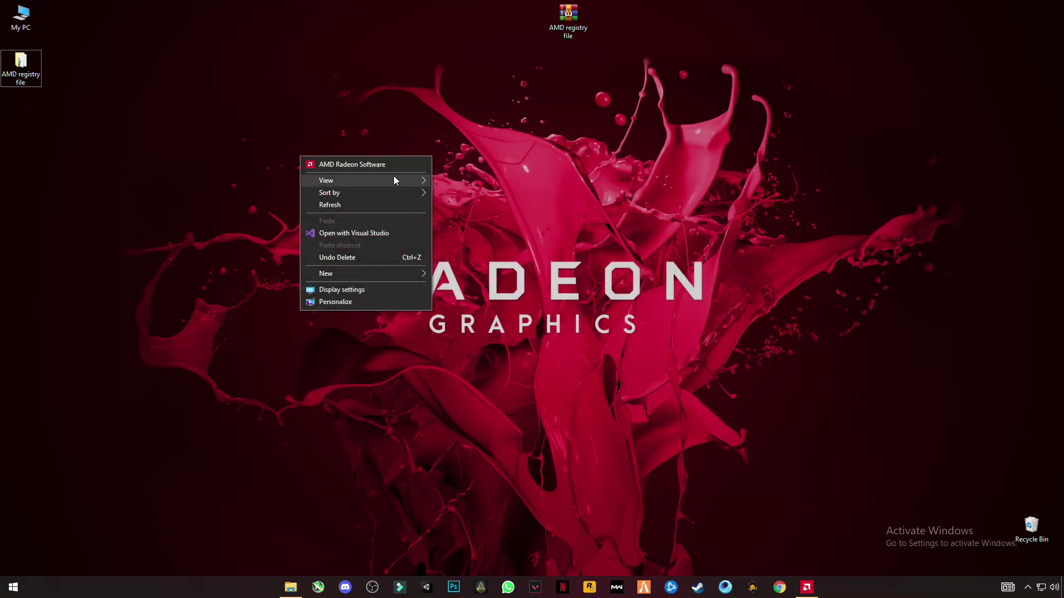
left_click(382, 164)
left_click(344, 41)
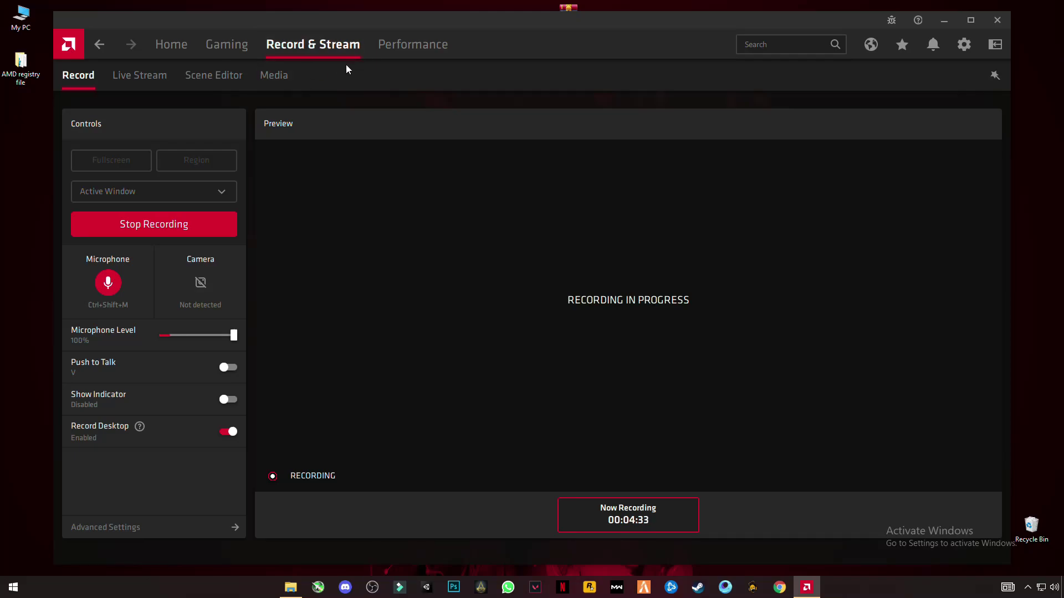
left_click_drag(569, 32, 579, 50)
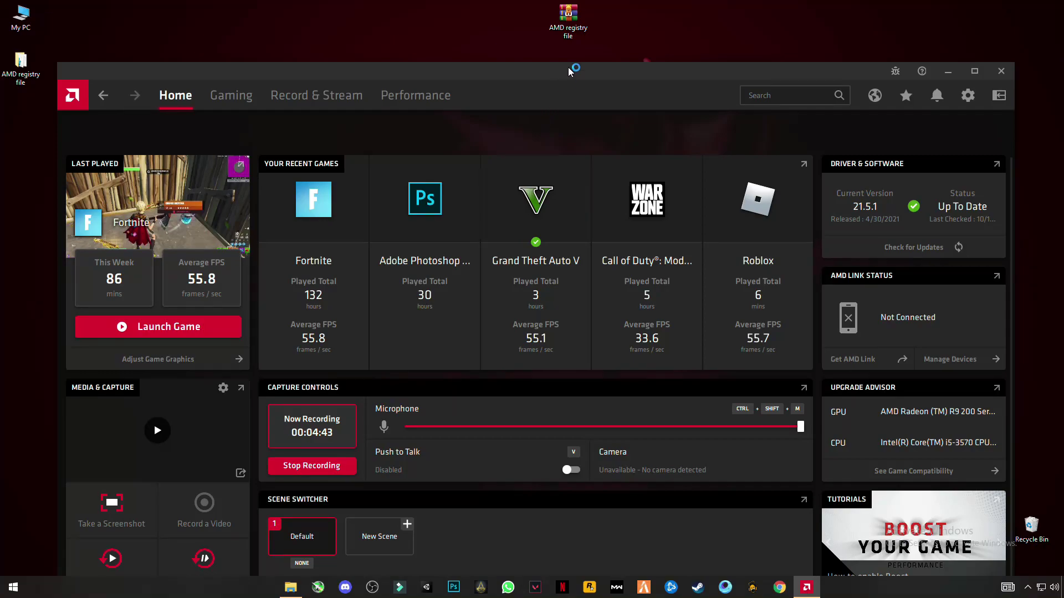
left_click_drag(568, 68, 564, 34)
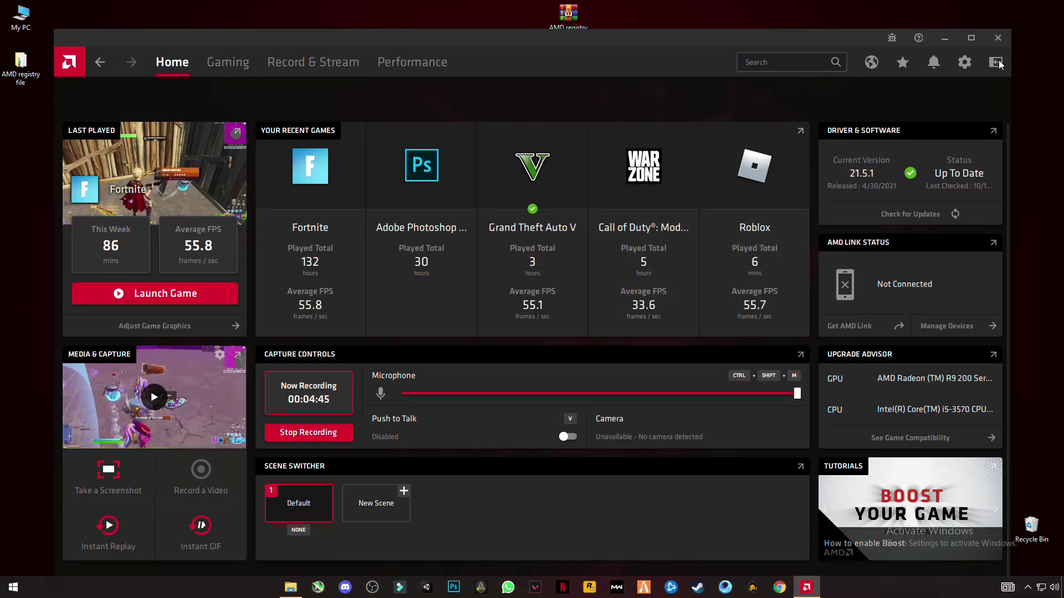